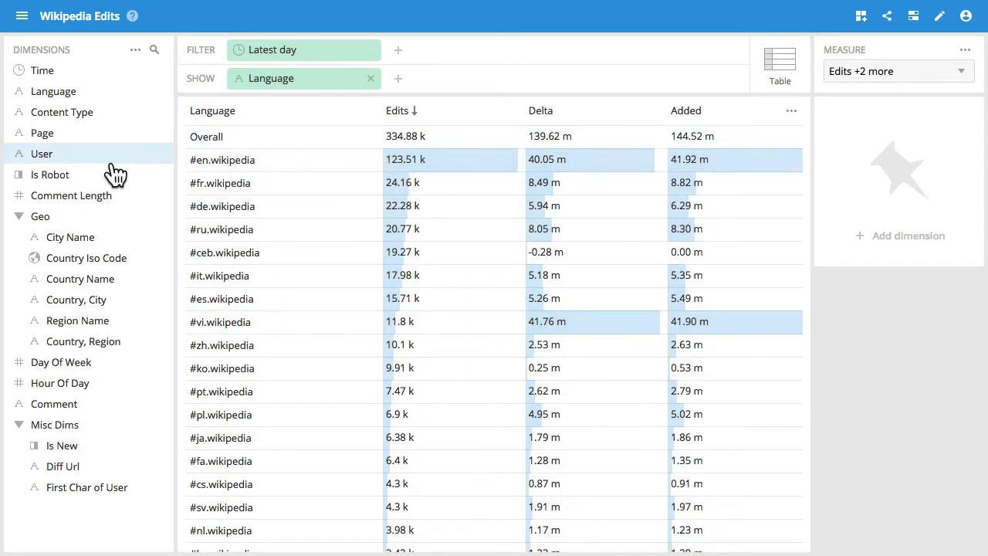
# Split each Language's rows further by User and bring up the share and export menu
pyautogui.moveTo(43, 154); pyautogui.dragTo(456, 78)
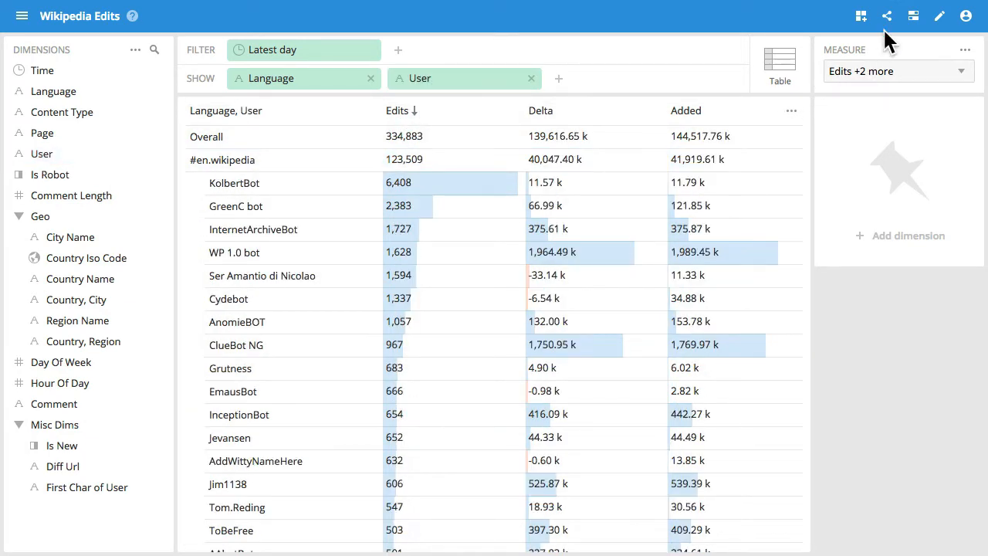
pyautogui.click(887, 16)
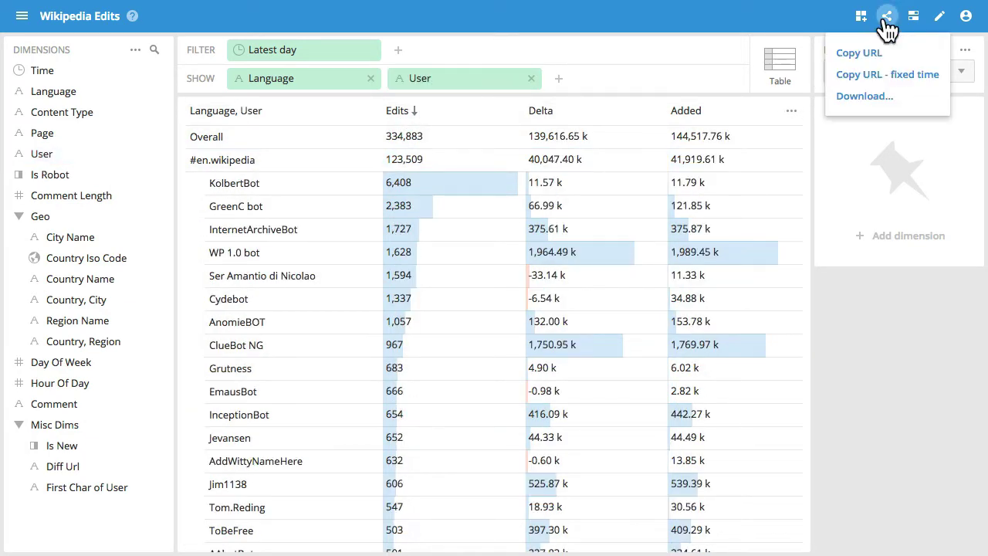
# Set the data download to All rows in XLSX (Excel spreadsheet) format
pyautogui.click(865, 97)
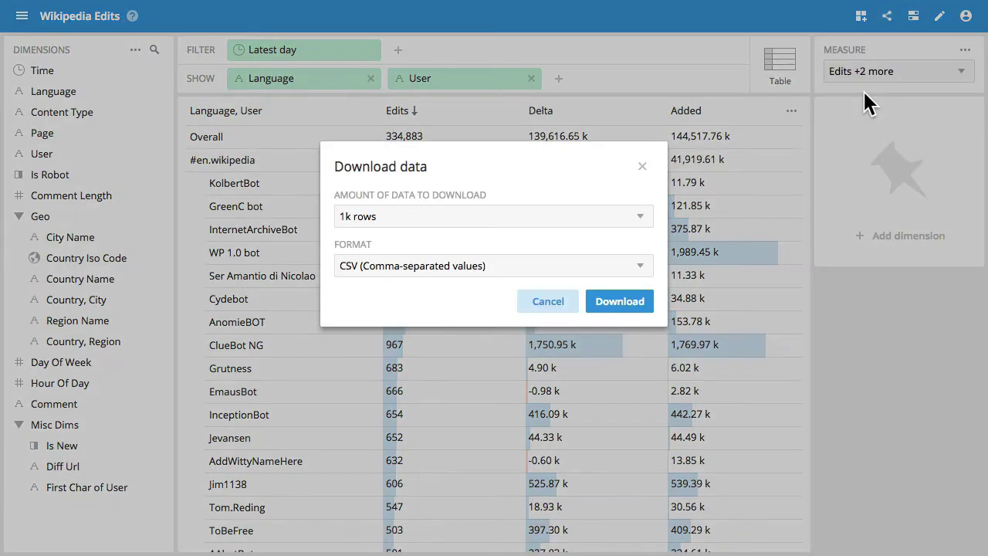
pyautogui.click(636, 220)
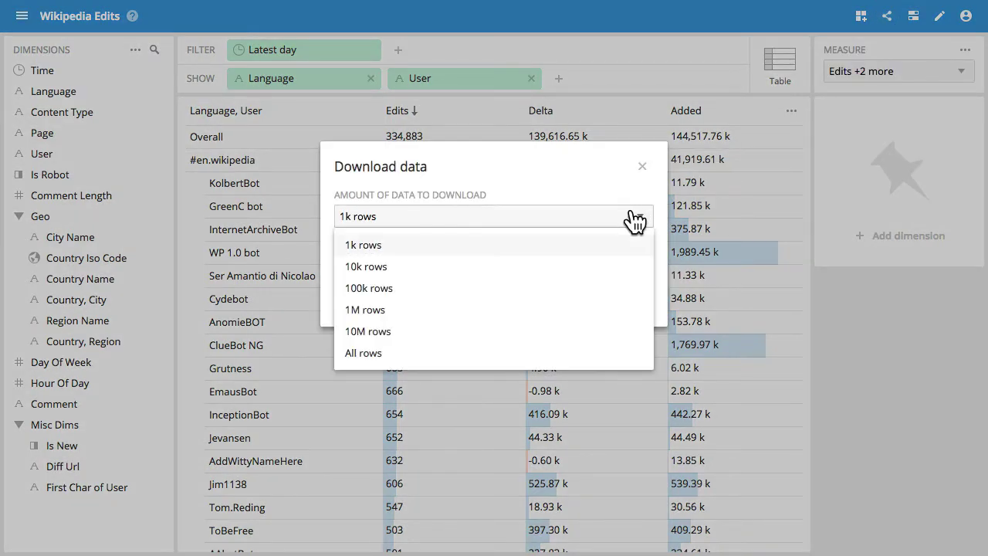
pyautogui.click(574, 353)
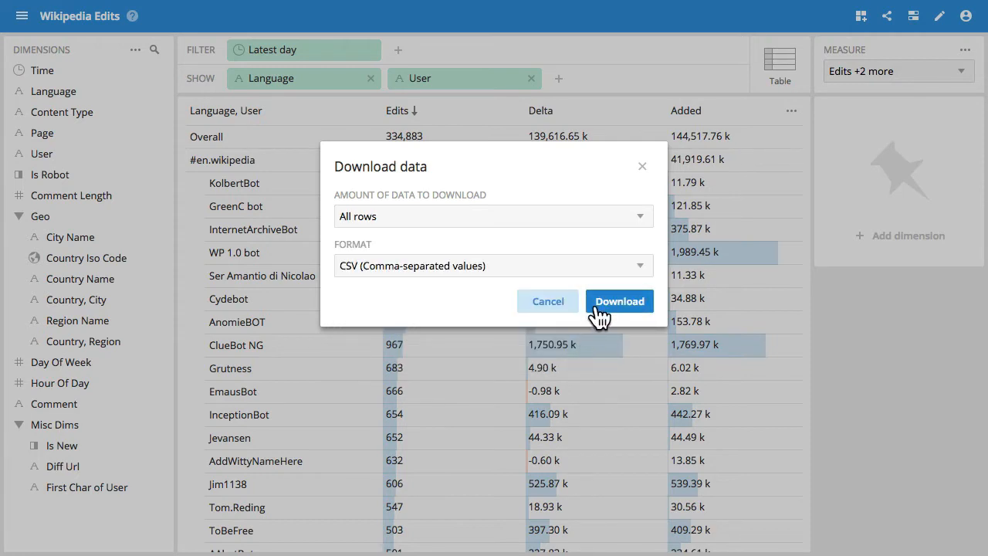
pyautogui.click(622, 269)
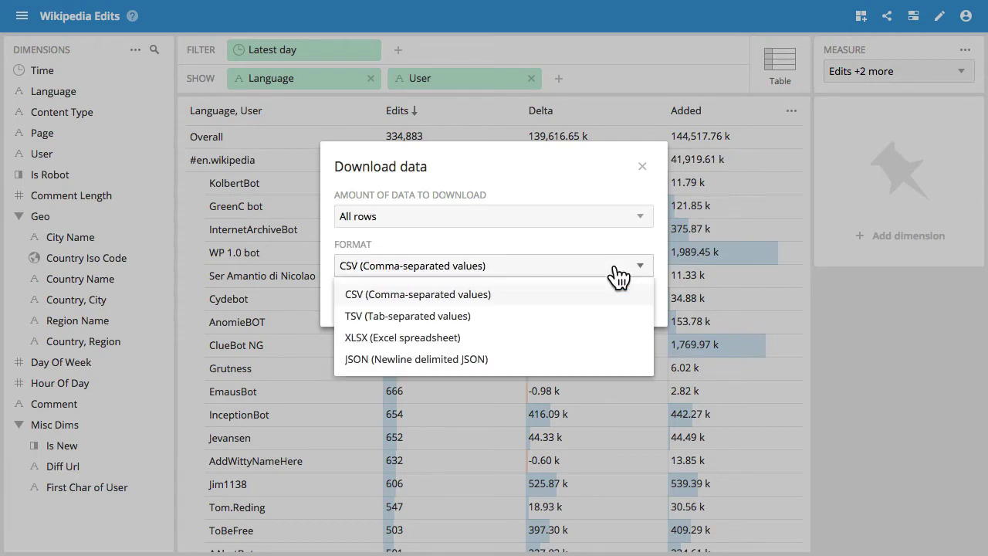
pyautogui.click(551, 340)
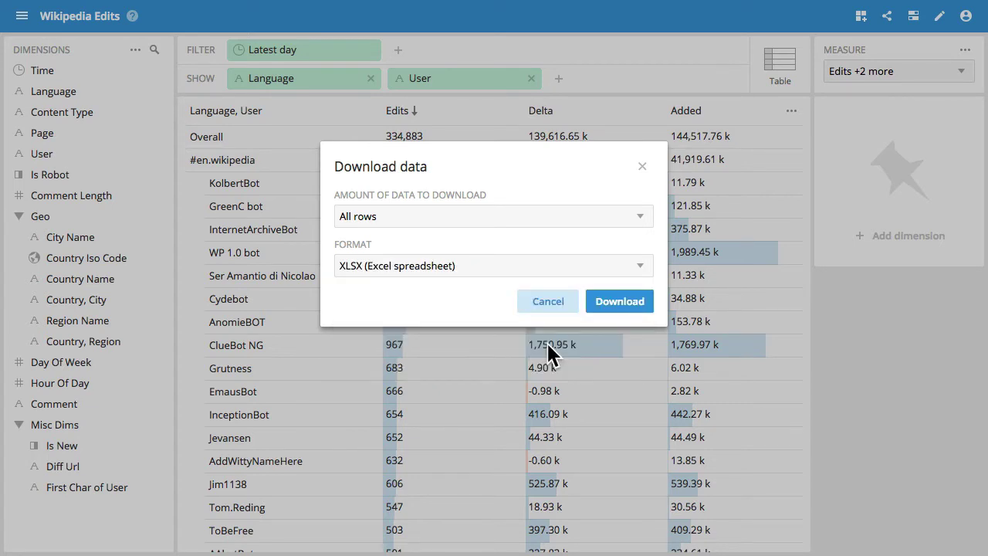
# Start the XLSX download of the Language-and-User table
pyautogui.click(610, 309)
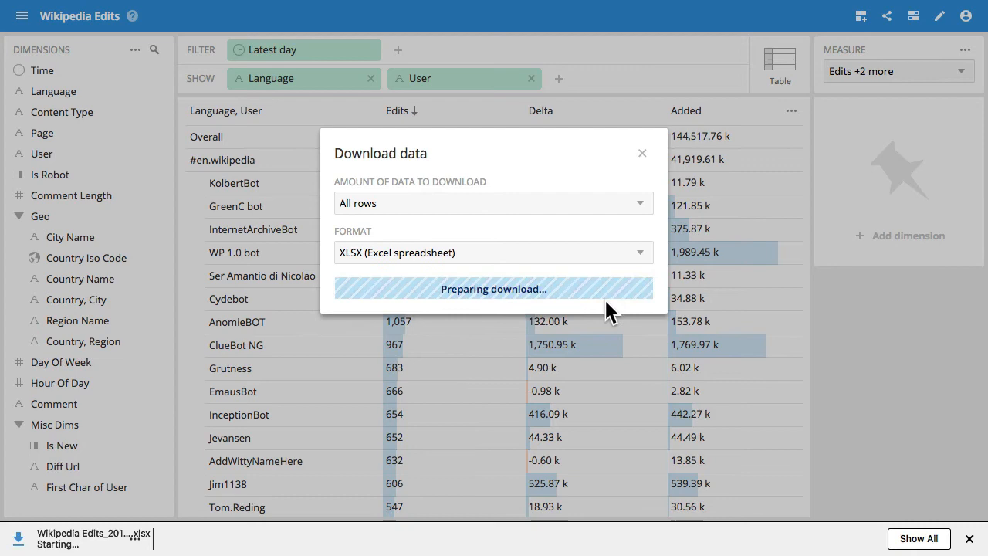